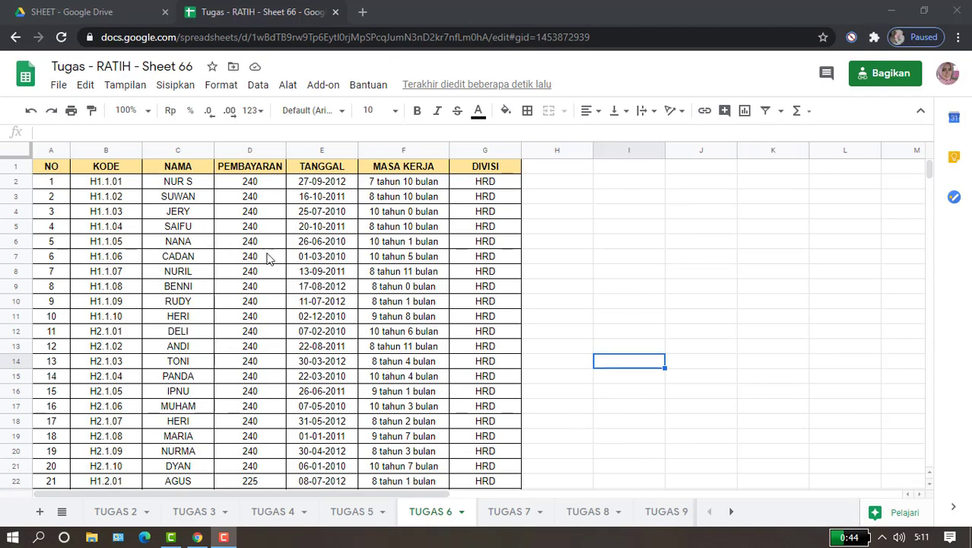
# Select all the employee data below the header row on the TUGAS 6 sheet, range A2:G594
pyautogui.click(51, 187)
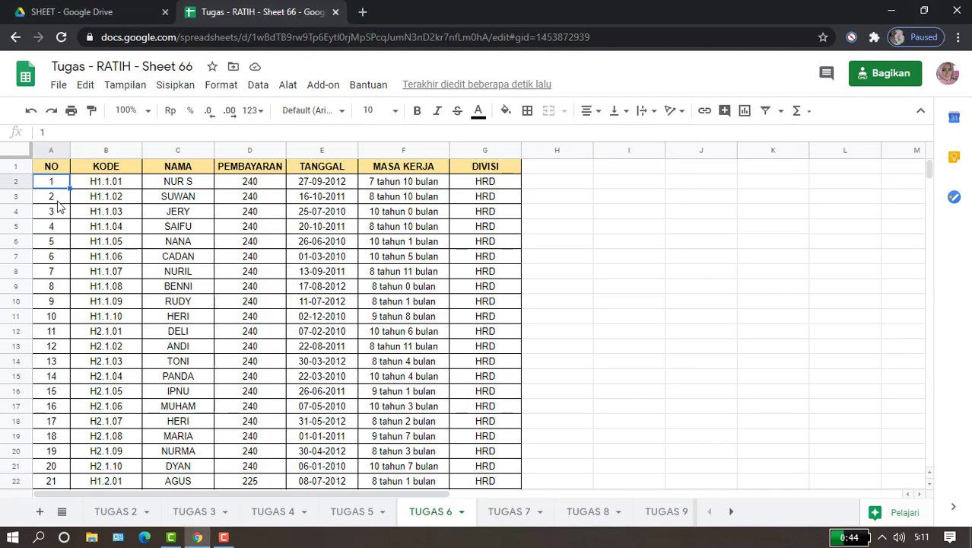
pyautogui.hotkey('shift', 'Right')
pyautogui.hotkey('shift', 'Right')
pyautogui.hotkey('shift', 'Right')
pyautogui.hotkey('shift', 'Right')
pyautogui.hotkey('shift', 'Right')
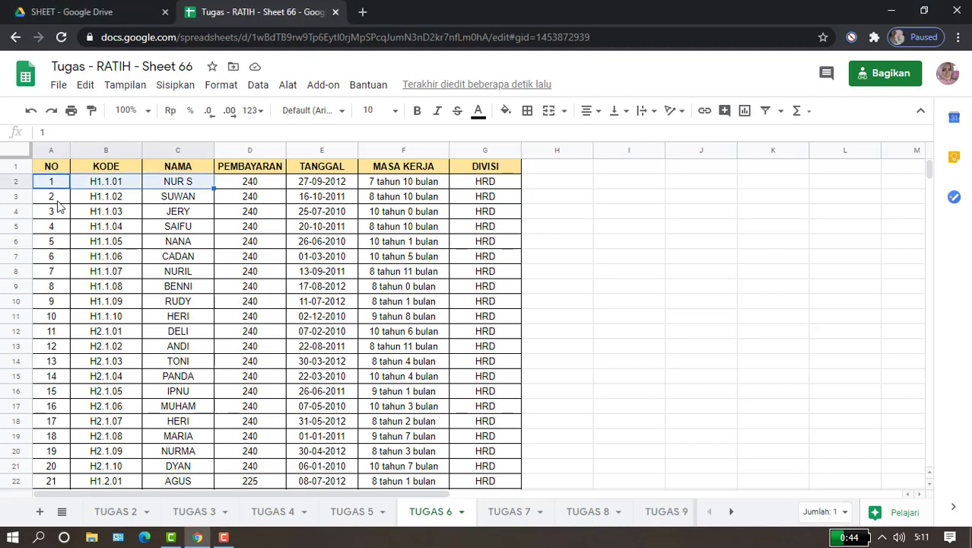
pyautogui.hotkey('shift', 'Right')
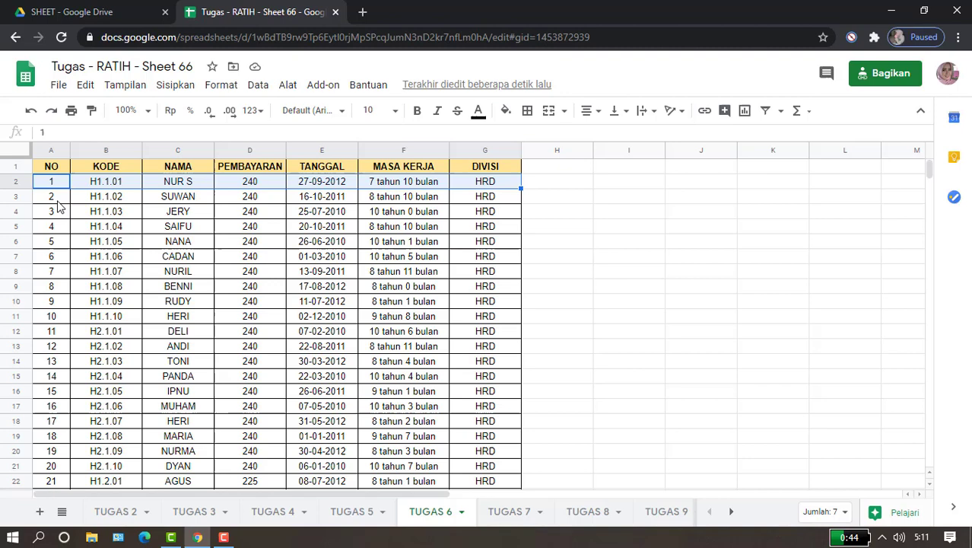
pyautogui.hotkey('shift', 'Down')
pyautogui.hotkey('shift', 'Down')
pyautogui.hotkey('shift', 'Down')
pyautogui.hotkey('shift', 'Down')
pyautogui.hotkey('shift', 'Down')
pyautogui.hotkey('shift', 'Down')
pyautogui.hotkey('shift', 'Down')
pyautogui.hotkey('shift', 'Down')
pyautogui.hotkey('shift', 'Down')
pyautogui.hotkey('shift', 'Down')
pyautogui.hotkey('shift', 'Down')
pyautogui.hotkey('shift', 'Down')
pyautogui.hotkey('shift', 'Down')
pyautogui.hotkey('shift', 'Down')
pyautogui.hotkey('shift', 'Down')
pyautogui.hotkey('shift', 'Down')
pyautogui.hotkey('shift', 'Down')
pyautogui.hotkey('shift', 'Down')
pyautogui.hotkey('shift', 'Down')
pyautogui.hotkey('shift', 'Down')
pyautogui.hotkey('shift', 'Down')
pyautogui.hotkey('shift', 'Down')
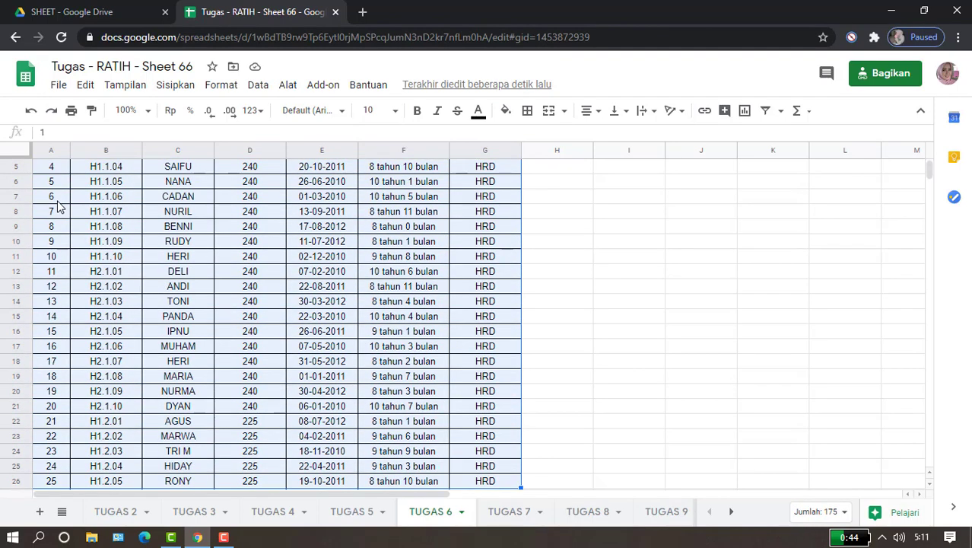
pyautogui.hotkey('ctrl', 'shift', 'Down')
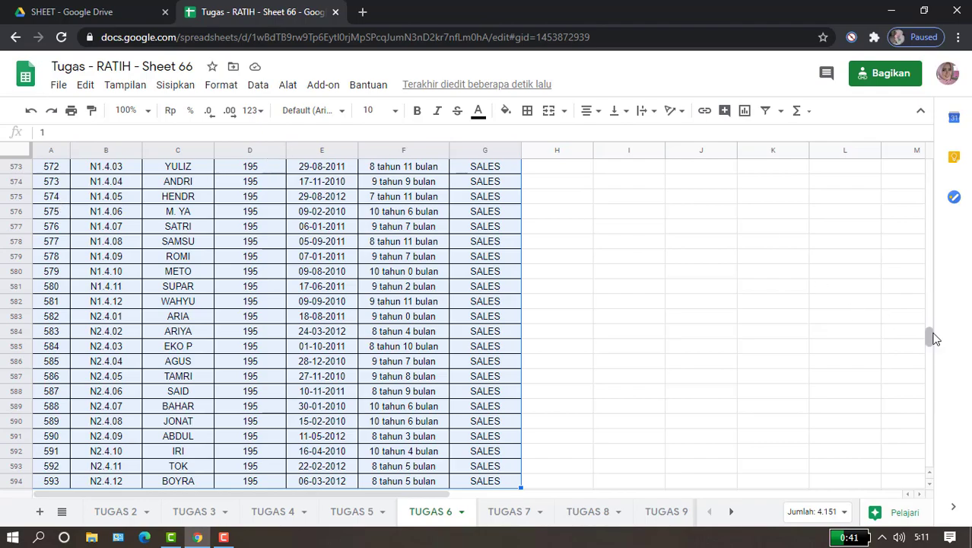
# Sort the selected range by column B in A → Z order, with column C in Z → A order as the second sort level
pyautogui.moveTo(933, 342); pyautogui.dragTo(938, 162)
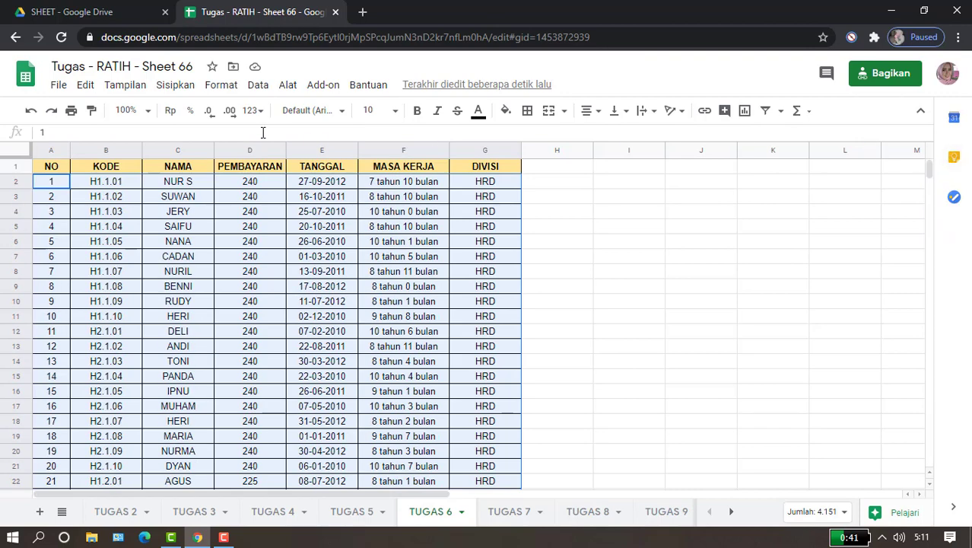
pyautogui.click(229, 85)
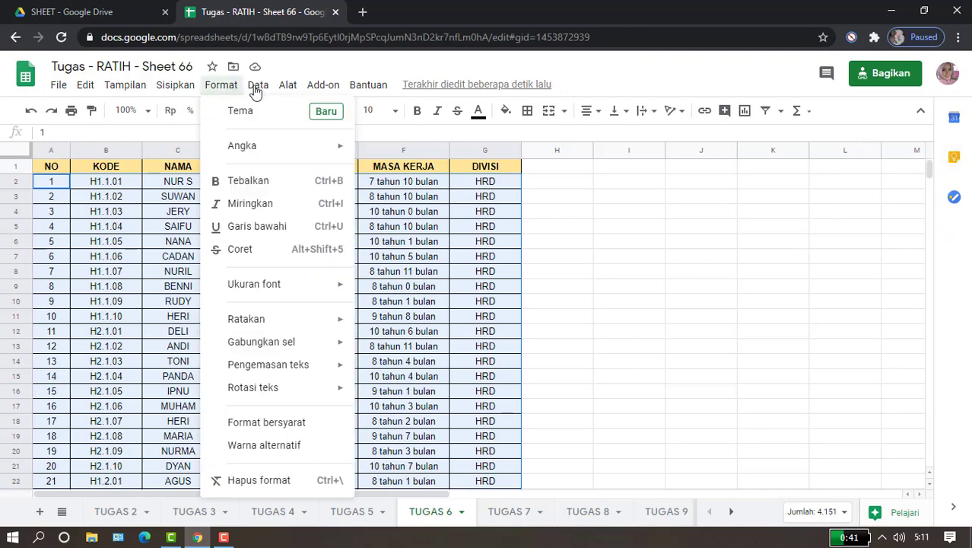
pyautogui.moveTo(256, 90)
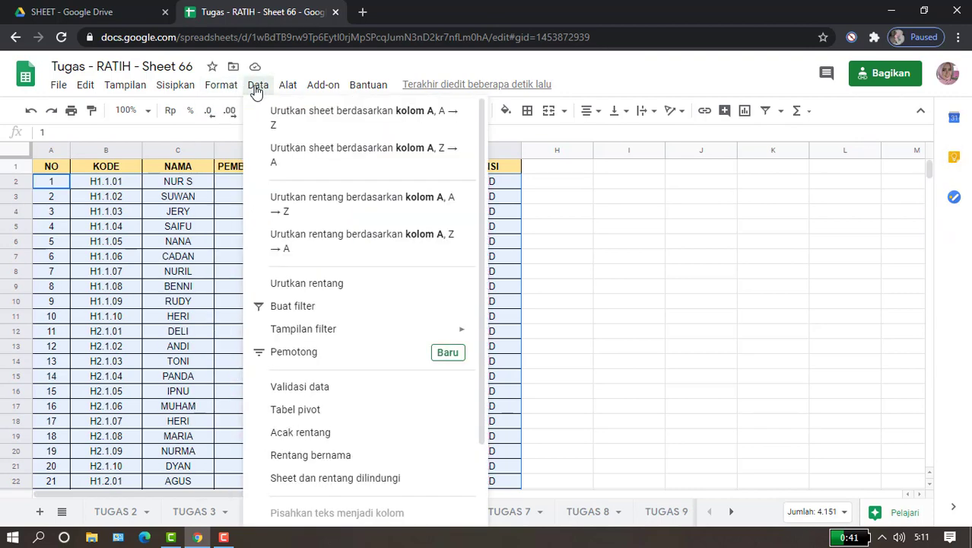
pyautogui.click(342, 286)
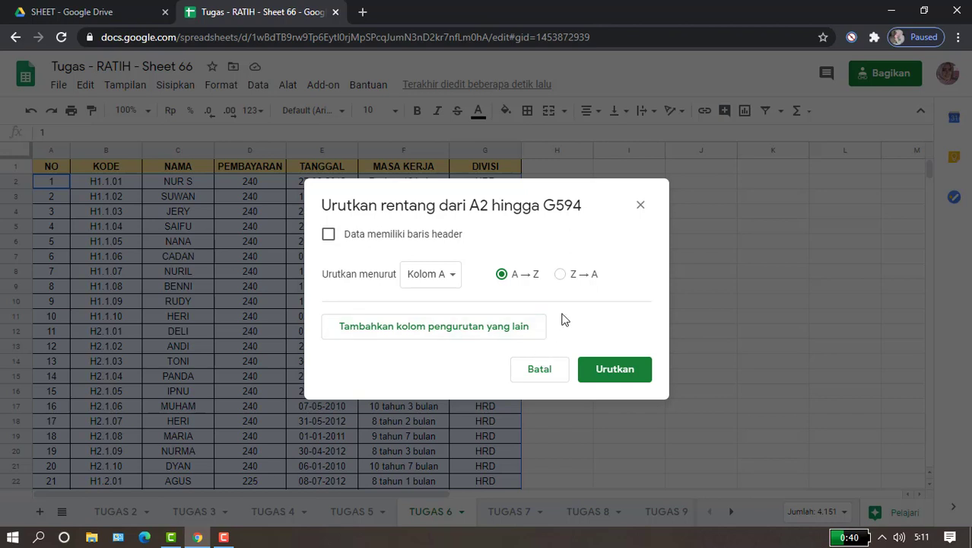
pyautogui.click(447, 284)
pyautogui.click(447, 304)
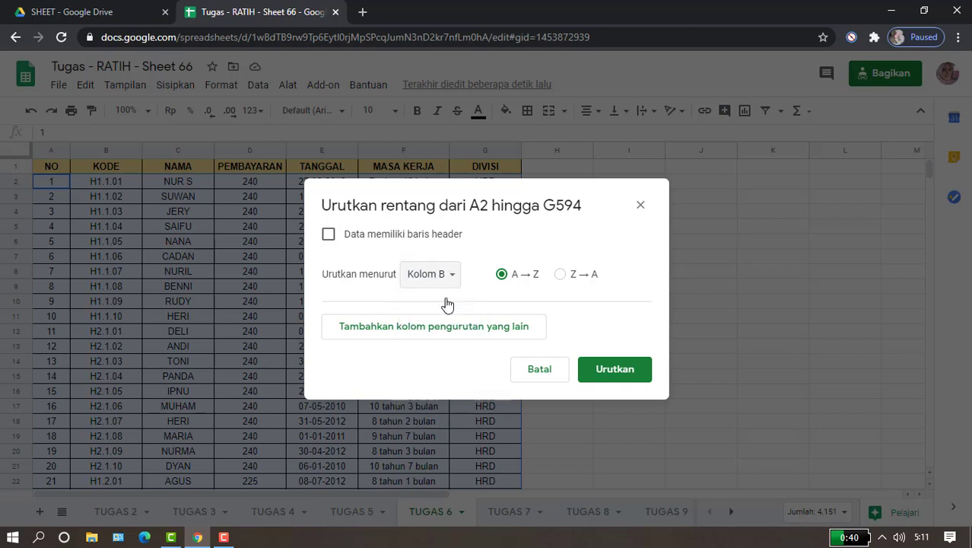
pyautogui.click(485, 326)
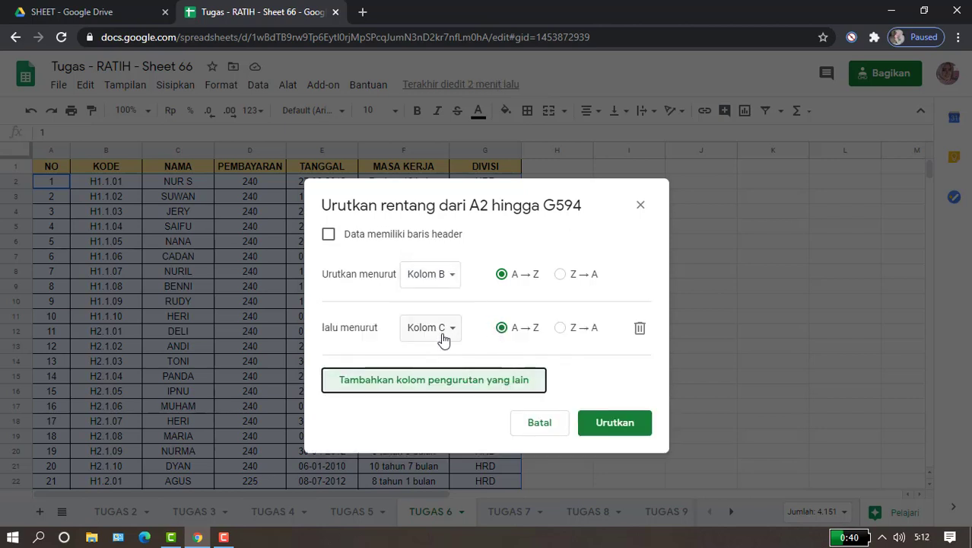
pyautogui.click(560, 328)
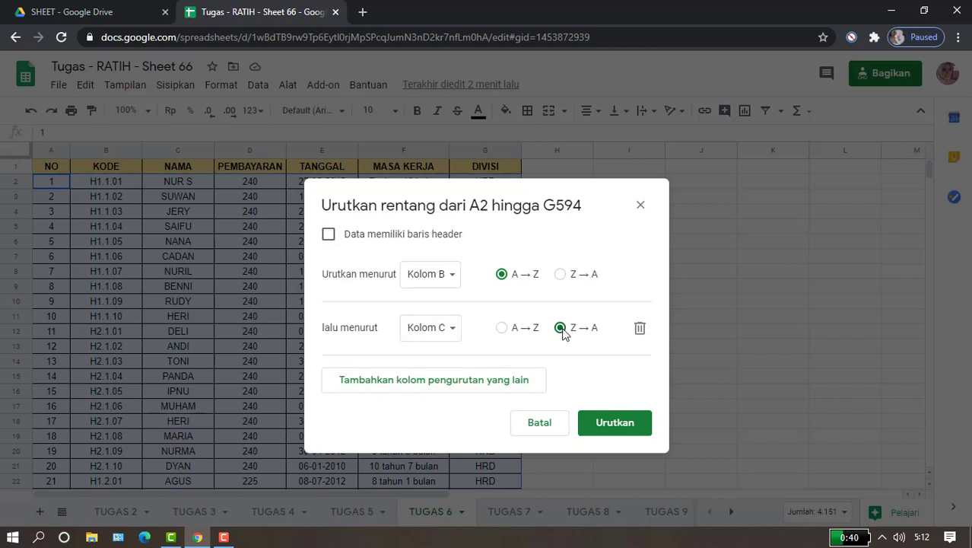
pyautogui.click(614, 422)
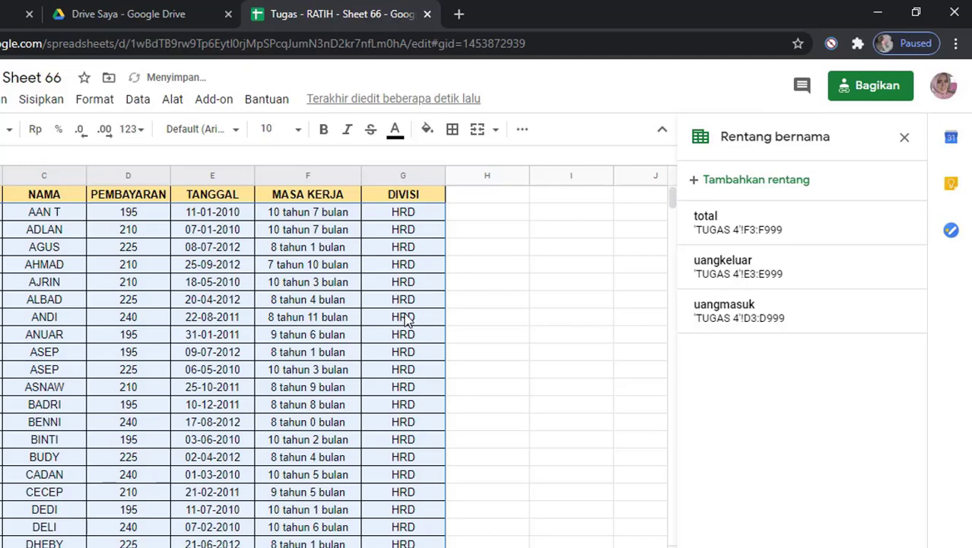
pyautogui.rightClick(406, 319)
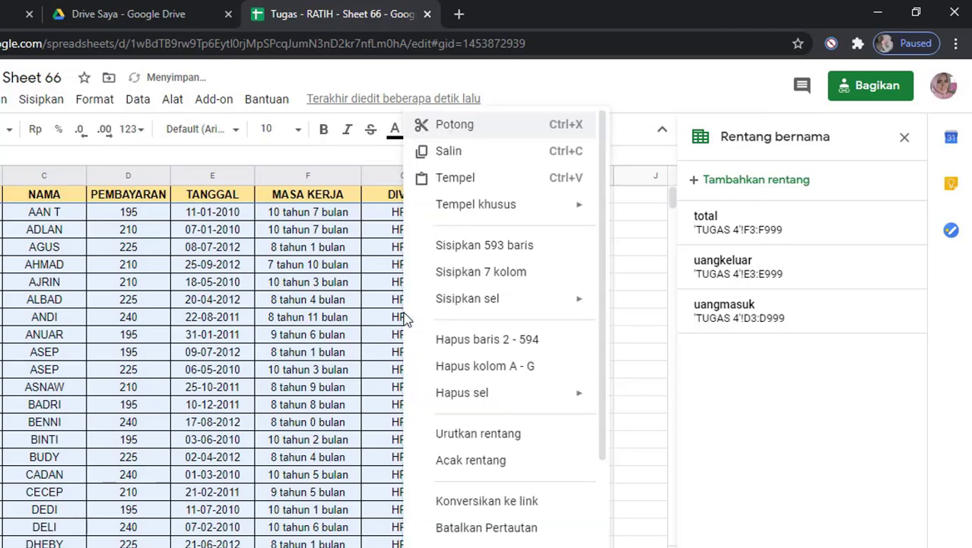
pyautogui.click(487, 434)
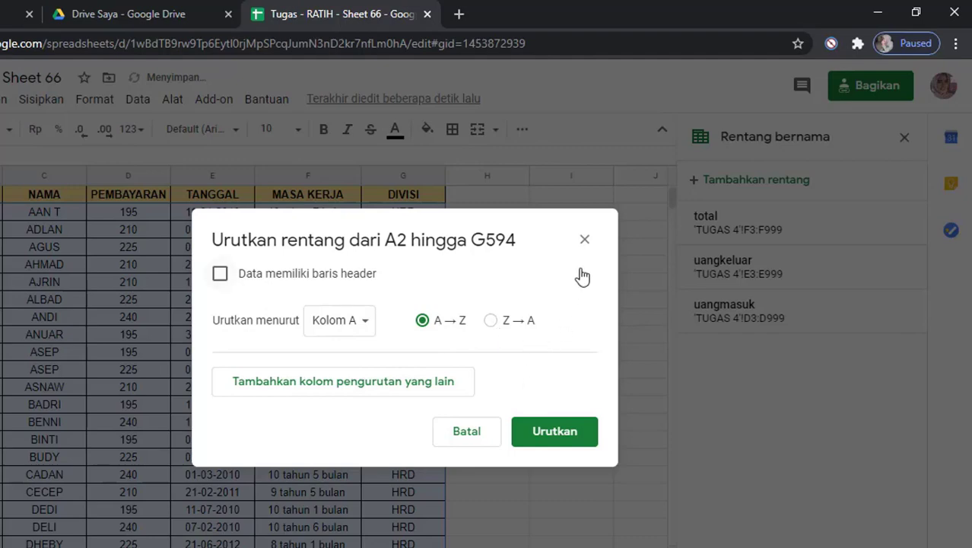
pyautogui.click(584, 241)
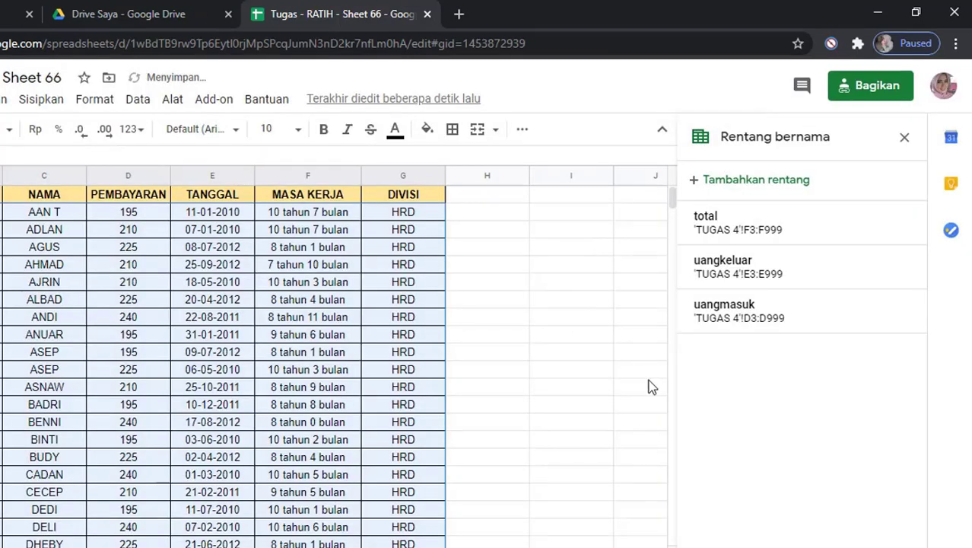